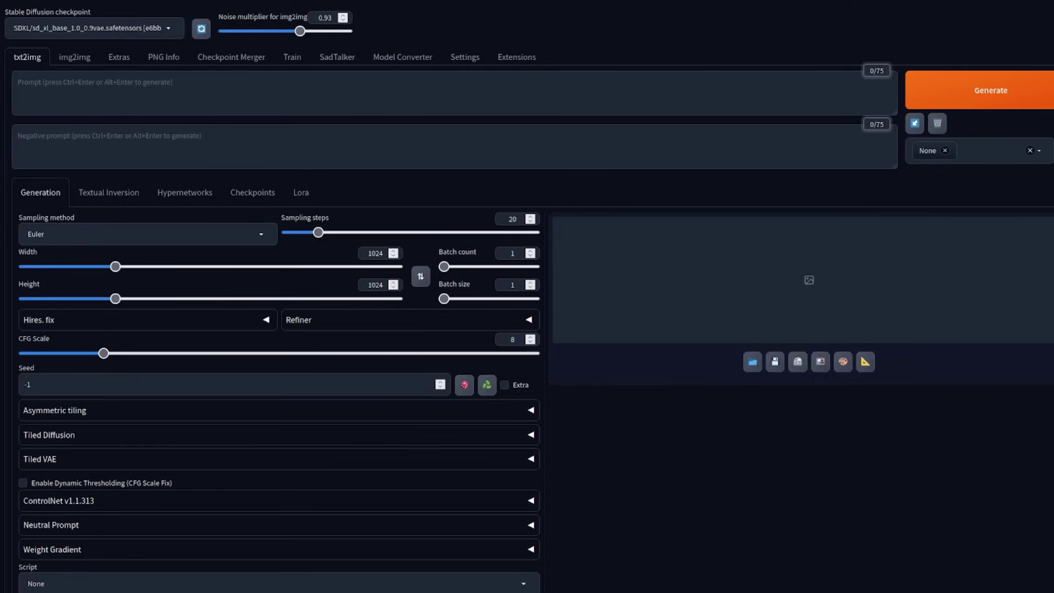
- Expand the Refiner options, keep the SDXL refiner checkpoint, and briefly check the Hires. fix options
click(503, 321)
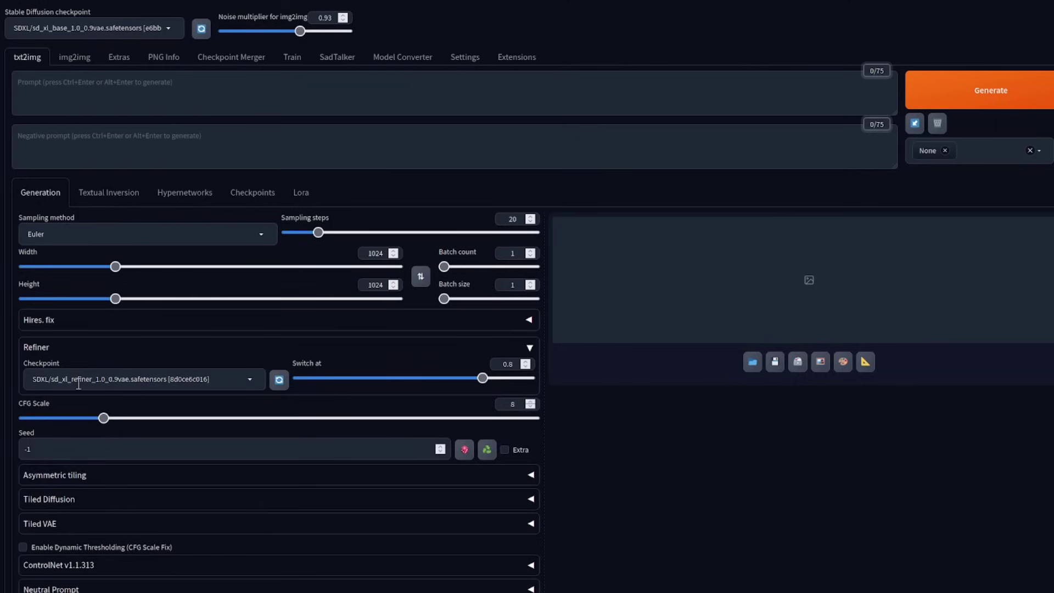
click(245, 384)
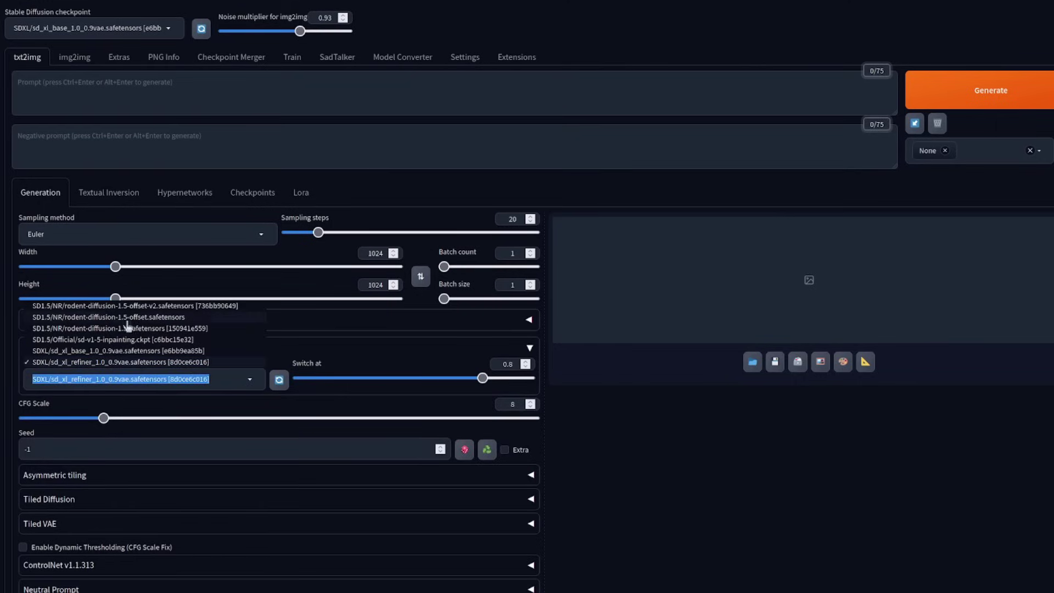
click(253, 380)
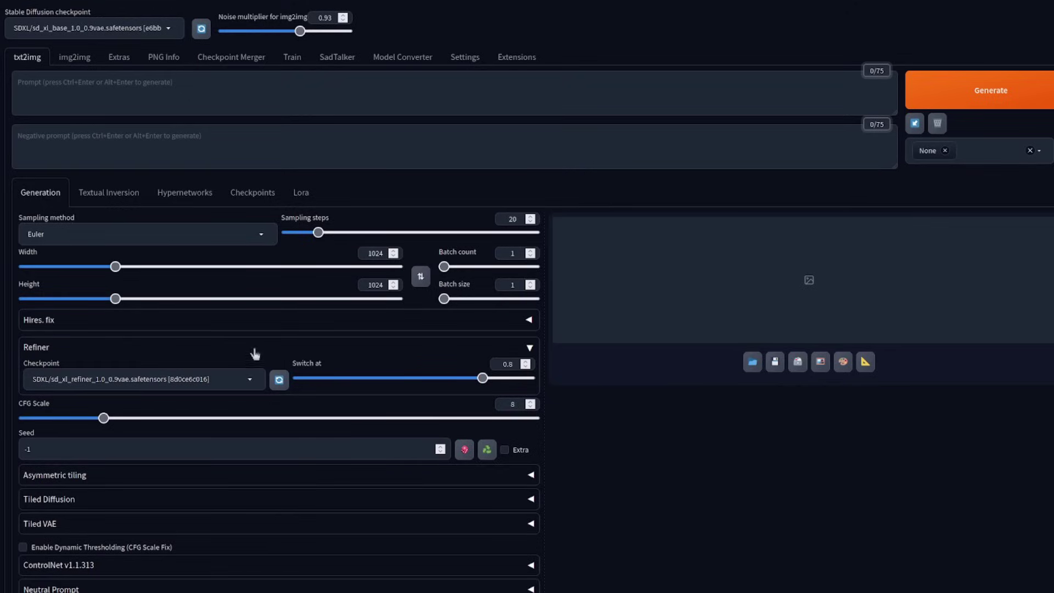
click(509, 320)
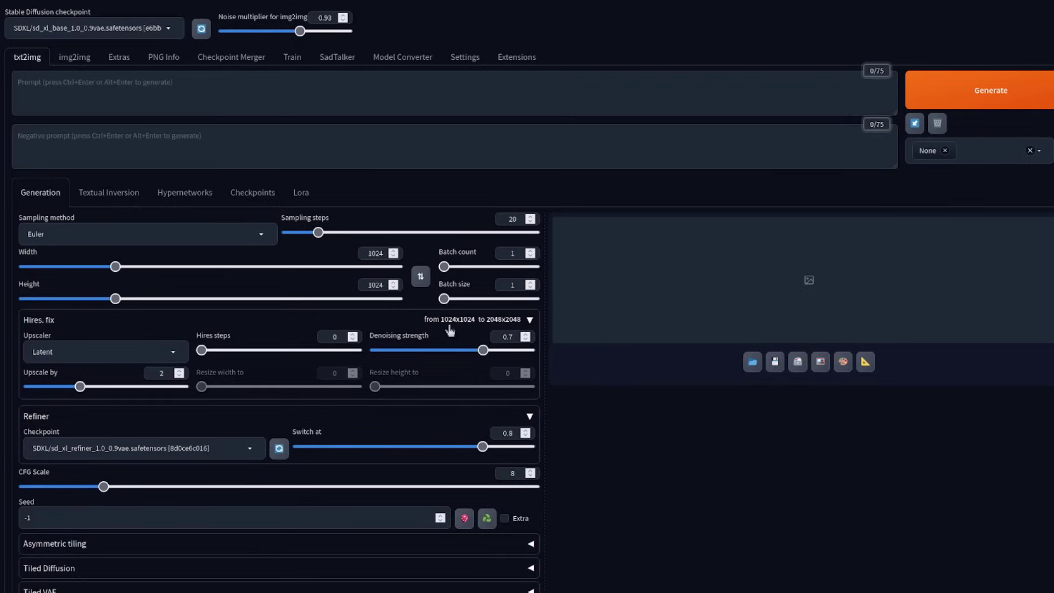
click(529, 321)
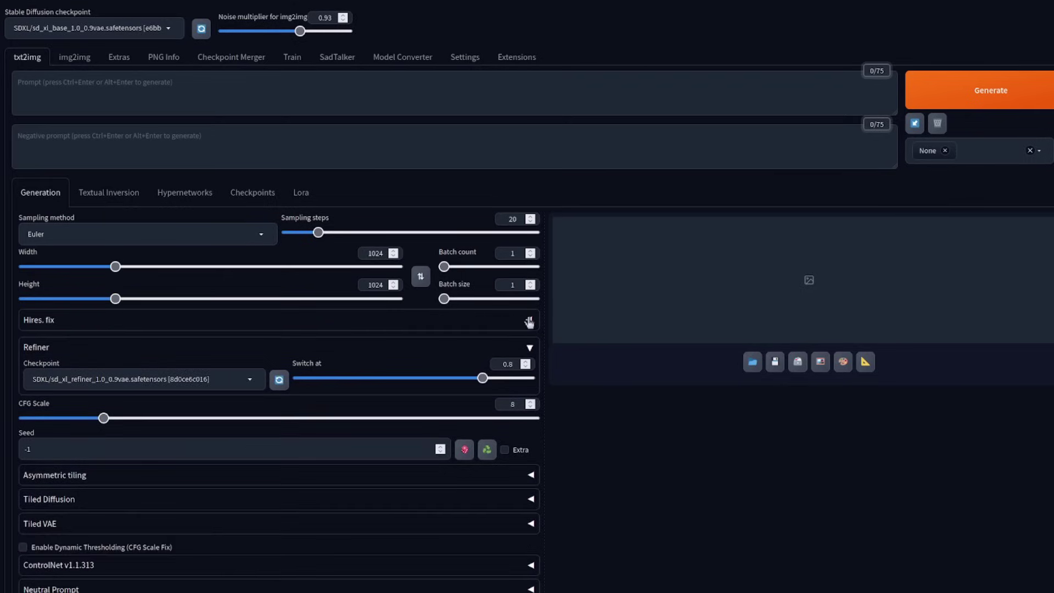
- Collapse Refiner, browse the Textual Inversion, Hypernetworks, Checkpoints and Lora libraries, then switch to img2img
click(528, 352)
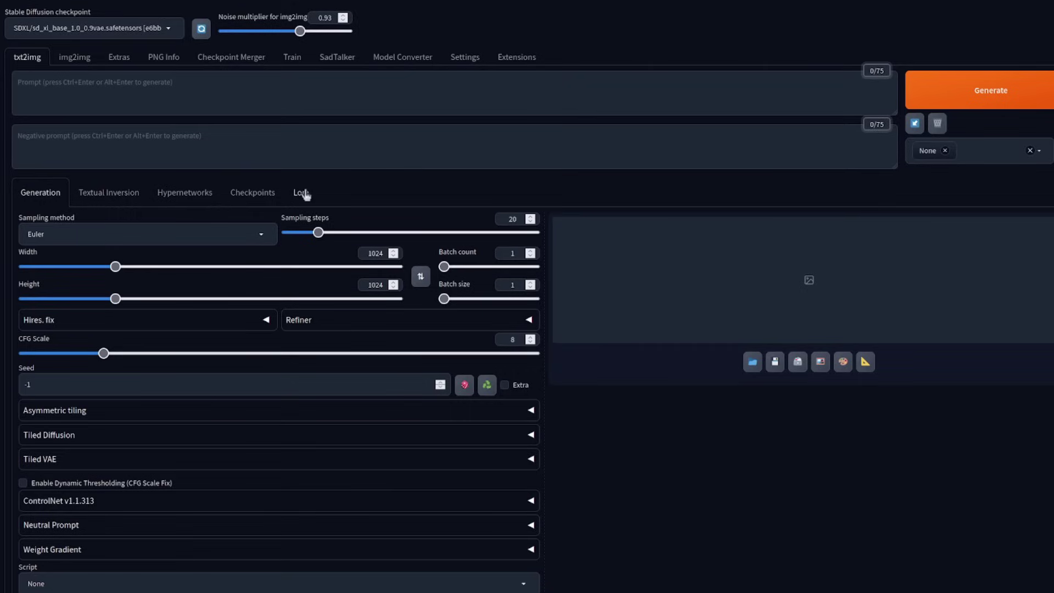
click(125, 199)
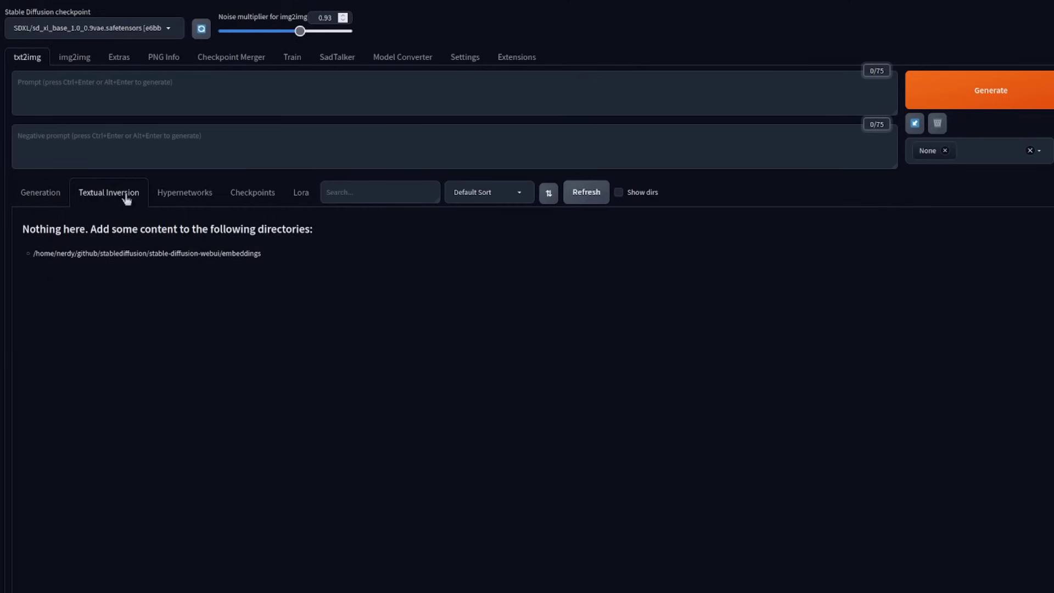
click(192, 198)
click(258, 201)
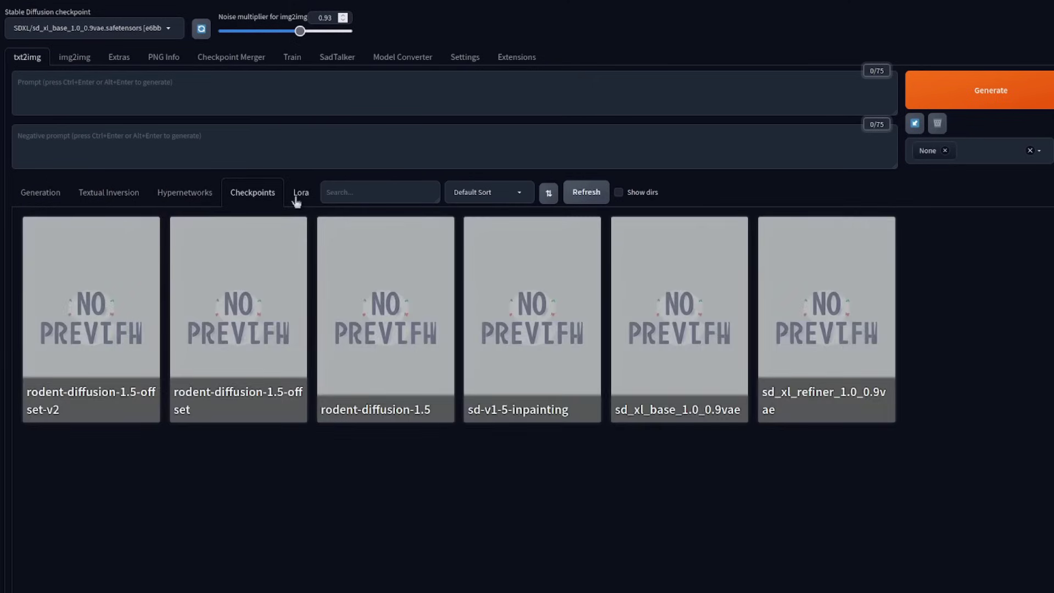
click(297, 198)
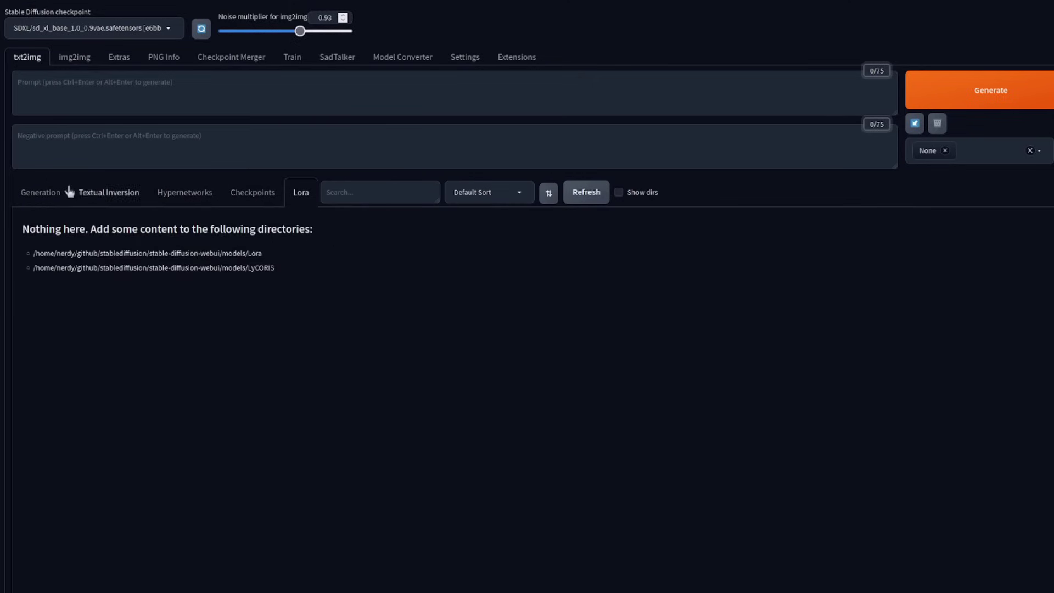
click(52, 196)
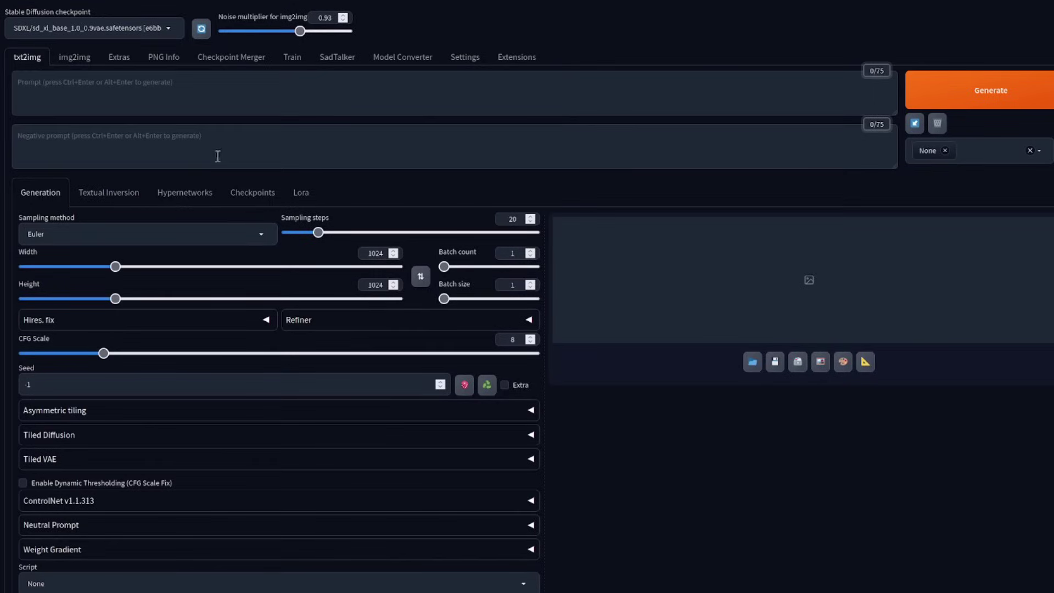
click(74, 62)
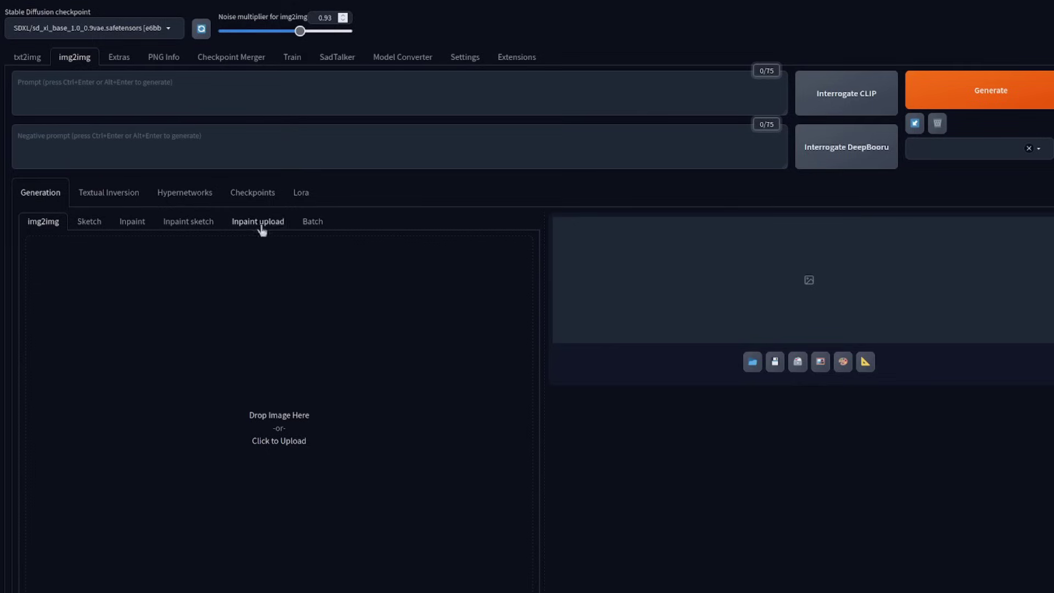
- Switch from img2img back to the txt2img page
click(26, 60)
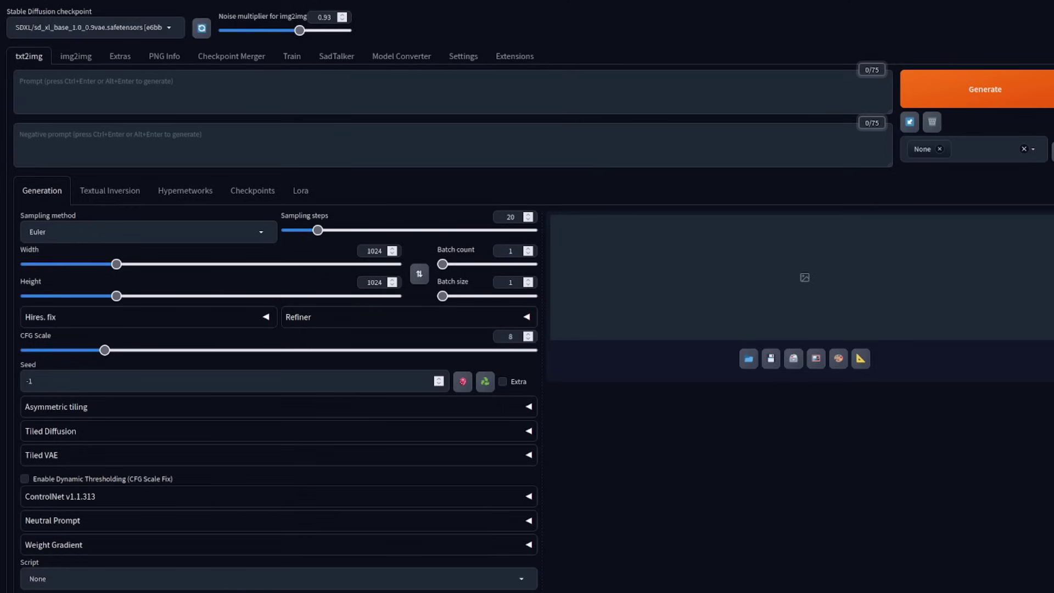
- Open the Sampling method dropdown to show the available samplers
click(256, 232)
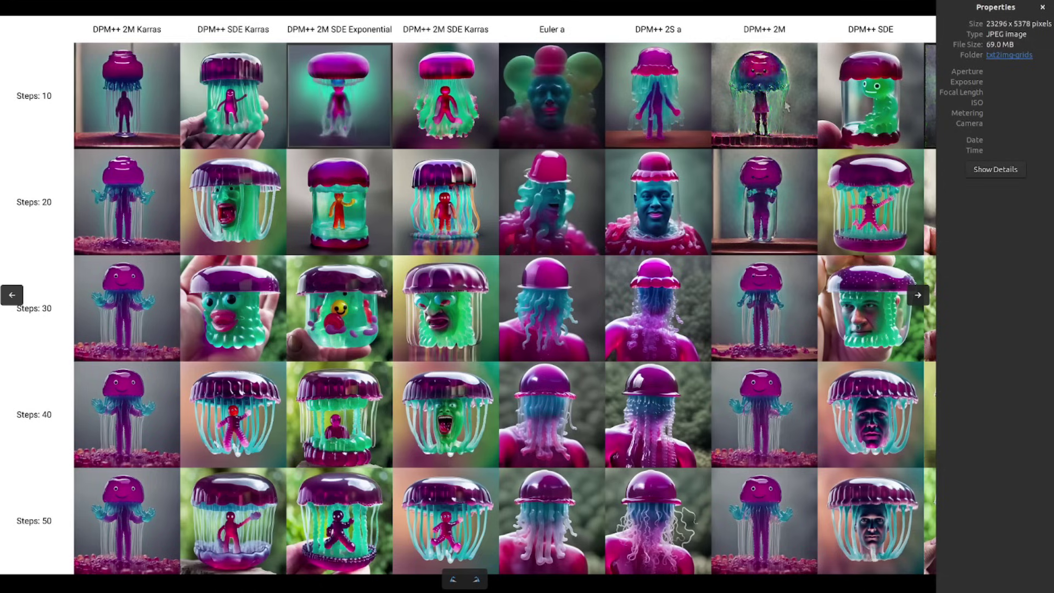
- Pan back and forth across the jellyfish grid comparing samplers from 10 to 50 steps
drag(274, 589, 518, 583)
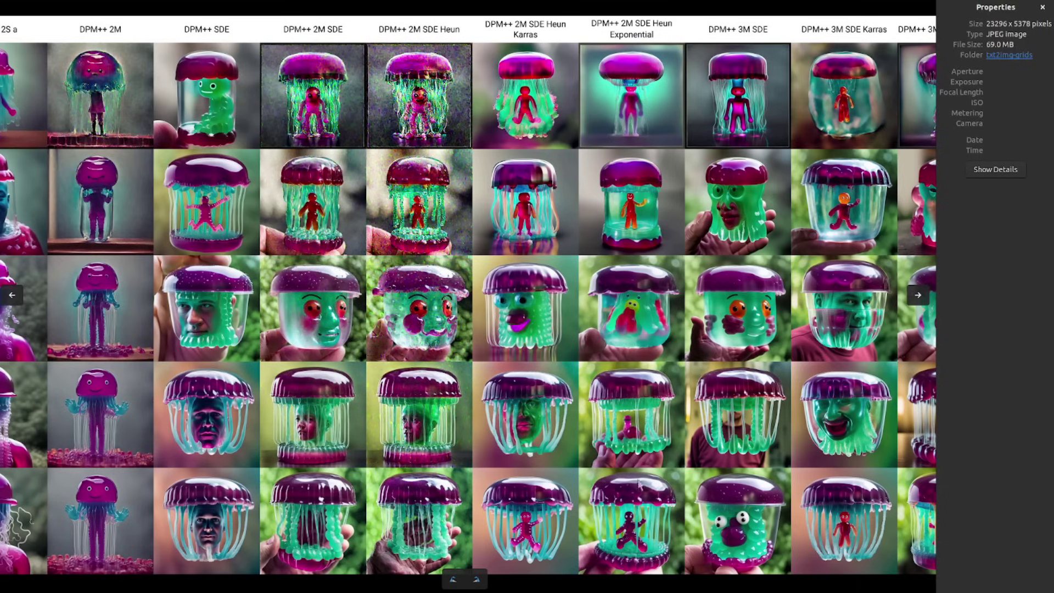
scroll(379, 569, right, 5)
scroll(614, 586, right, 15)
scroll(614, 587, left, 3)
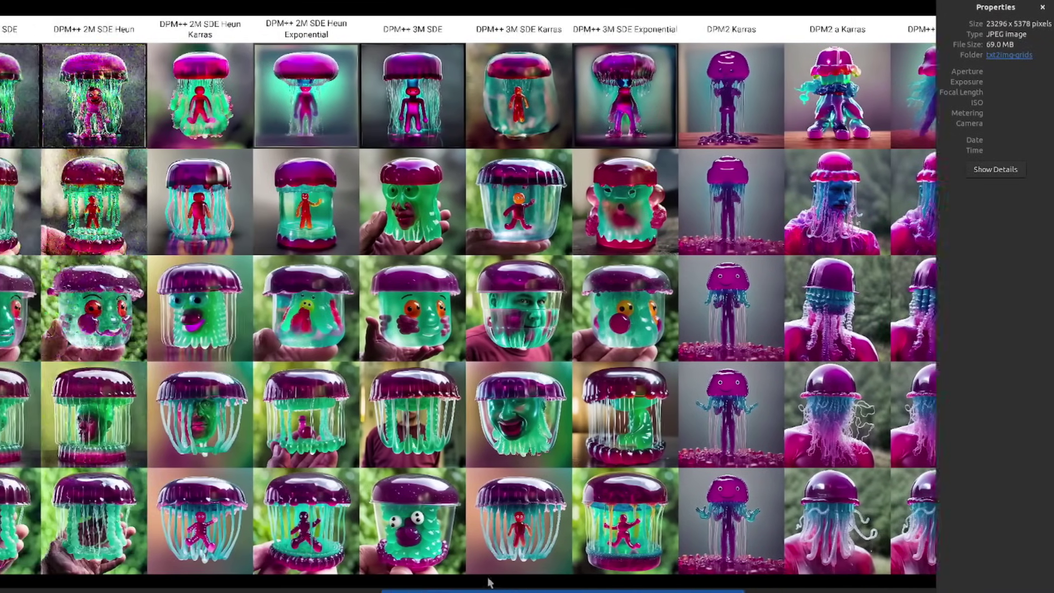
scroll(483, 581, left, 10)
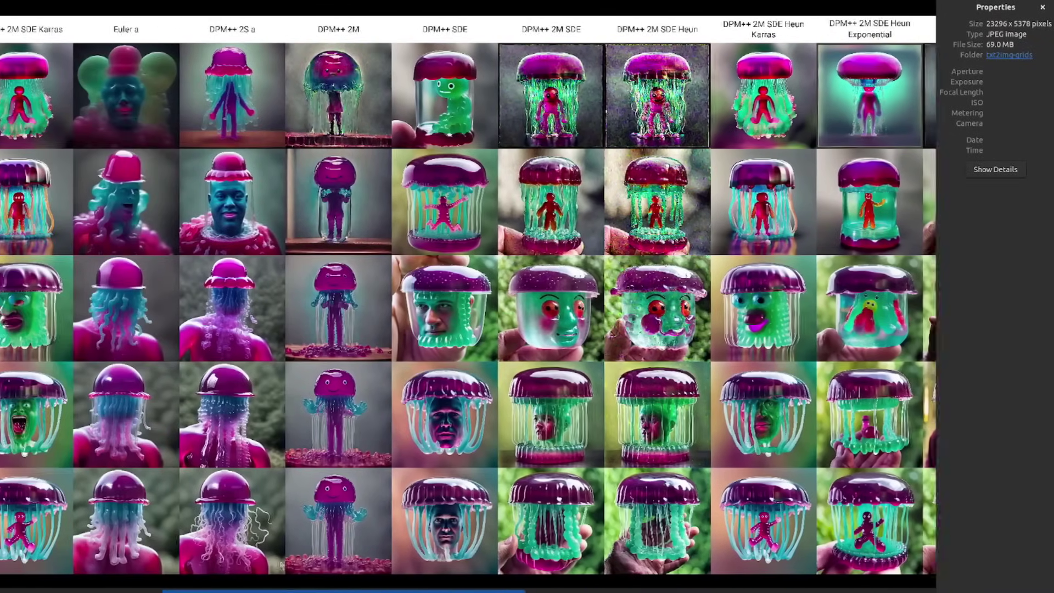
scroll(468, 308, left, 10)
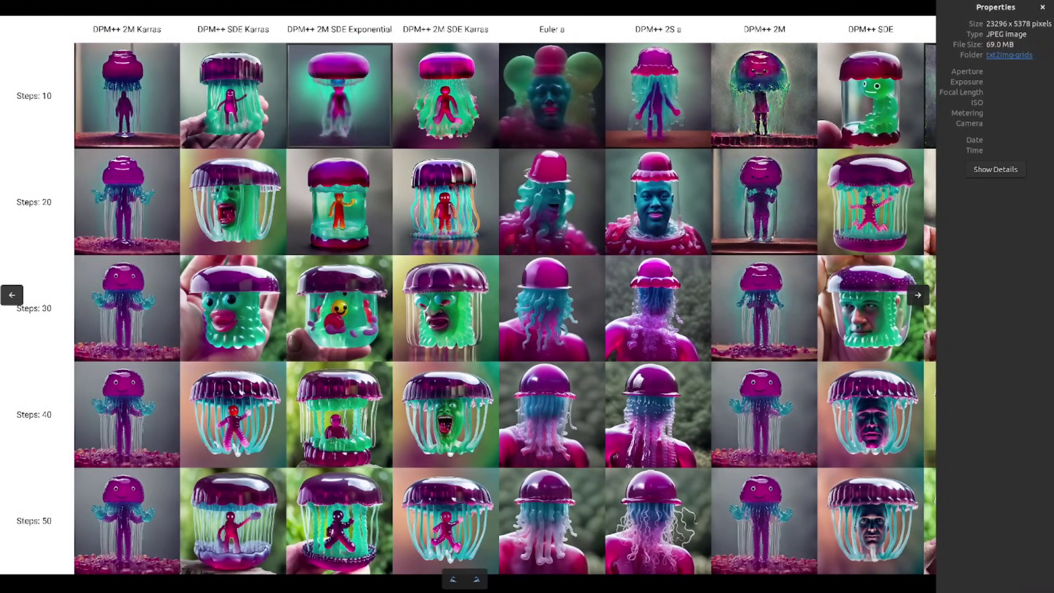
scroll(468, 307, right, 10)
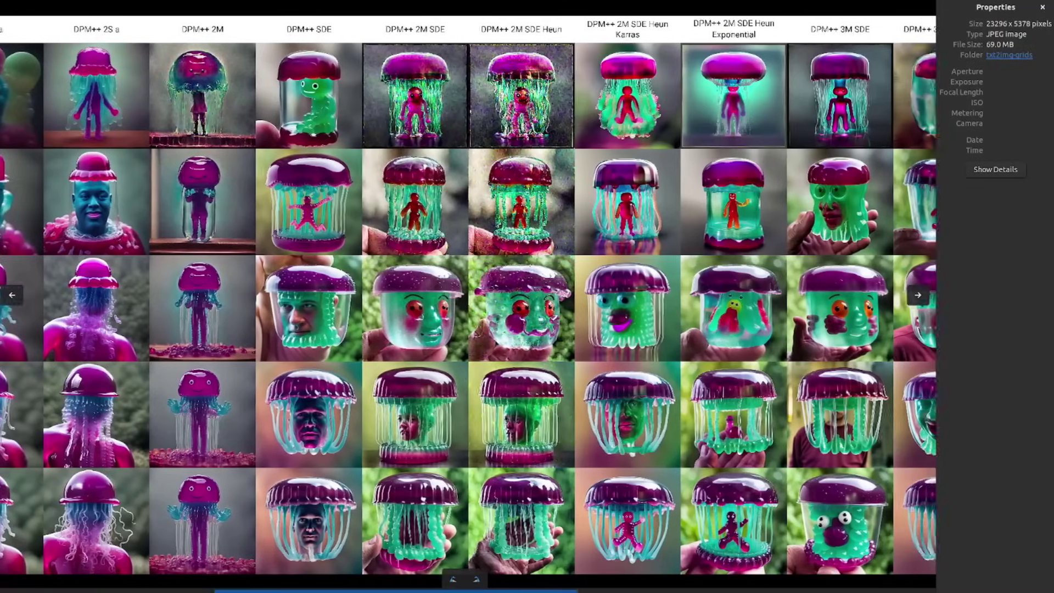
scroll(468, 308, right, 10)
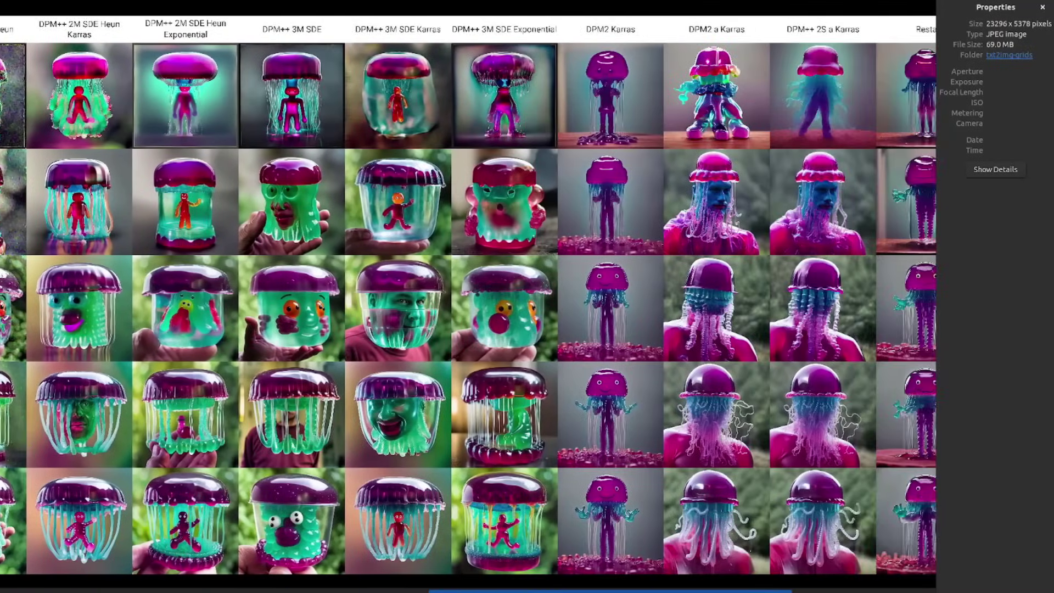
scroll(468, 308, right, 6)
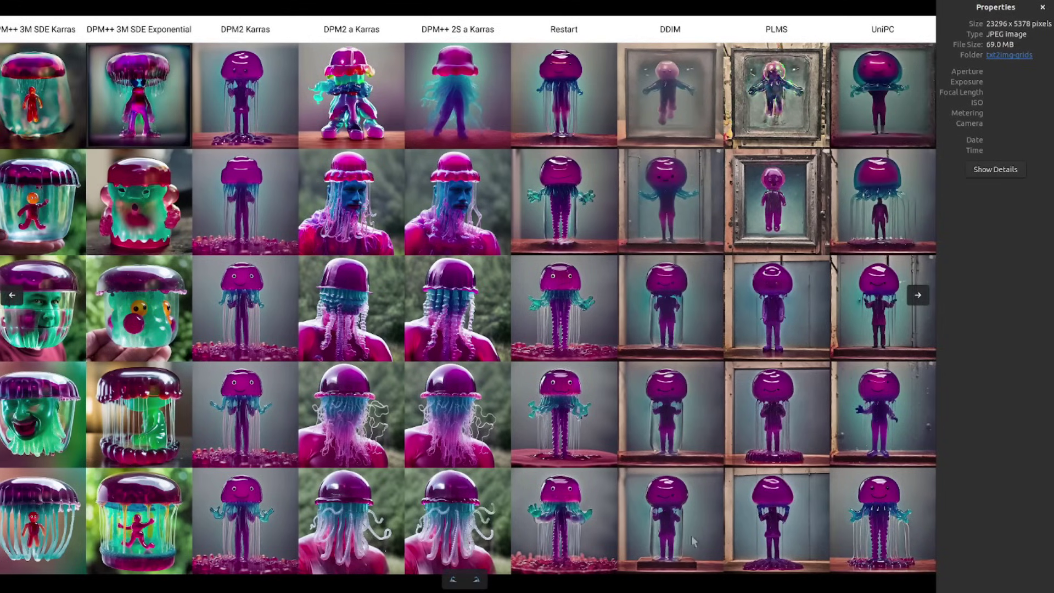
scroll(330, 271, left, 10)
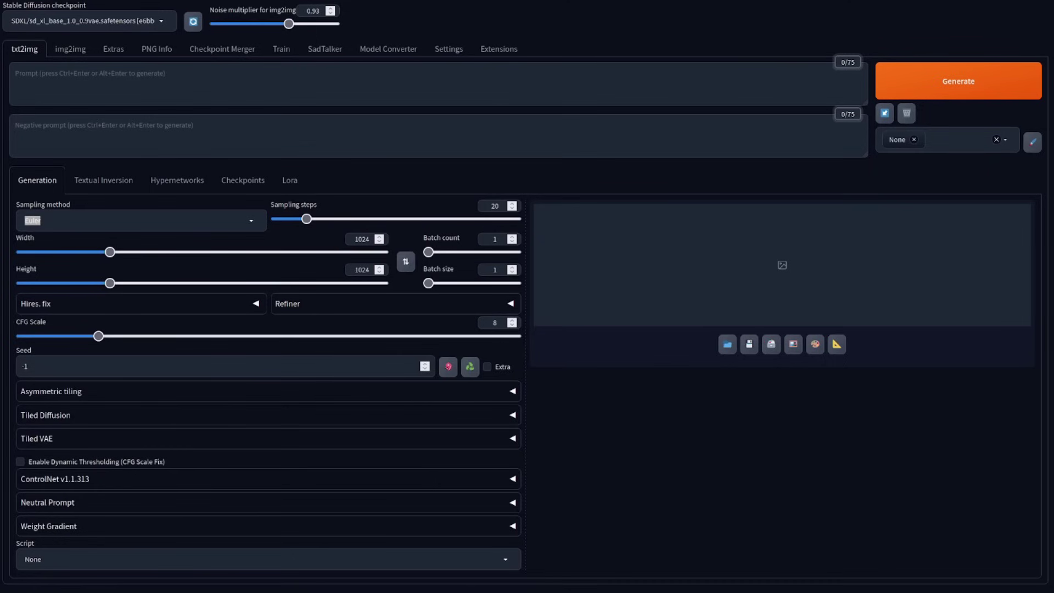
- Open Settings and show the Stable Diffusion settings section
click(454, 50)
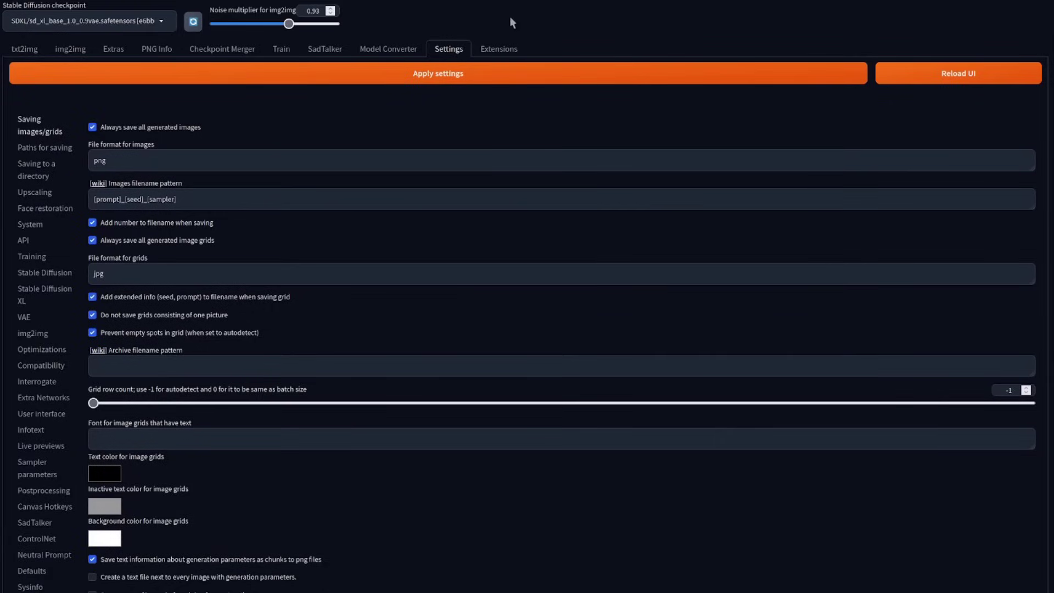
click(61, 275)
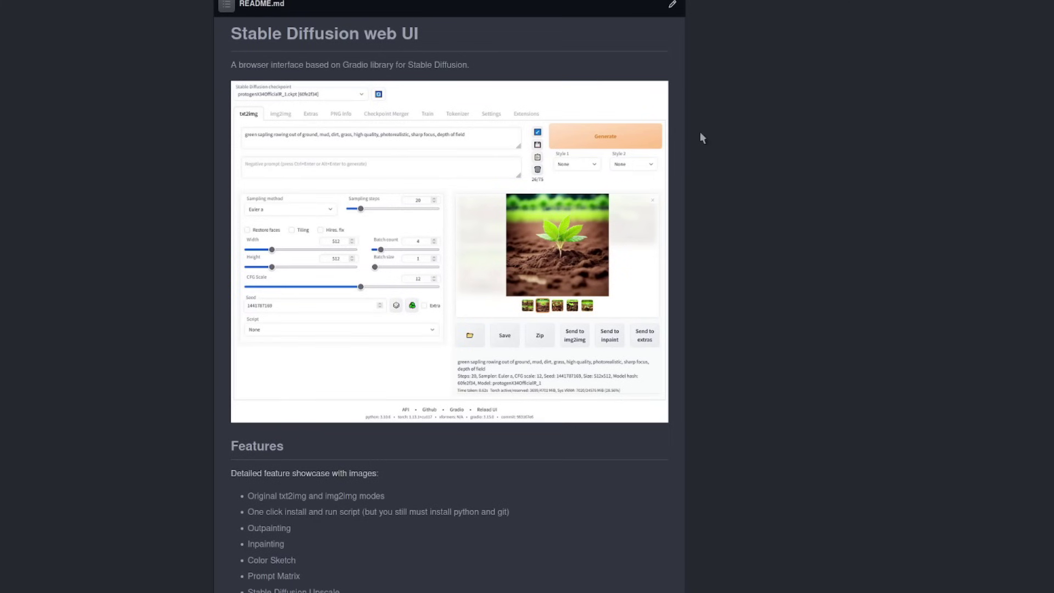
- Scroll through the GitHub README's screenshot and Features list
scroll(873, 407, up, 8)
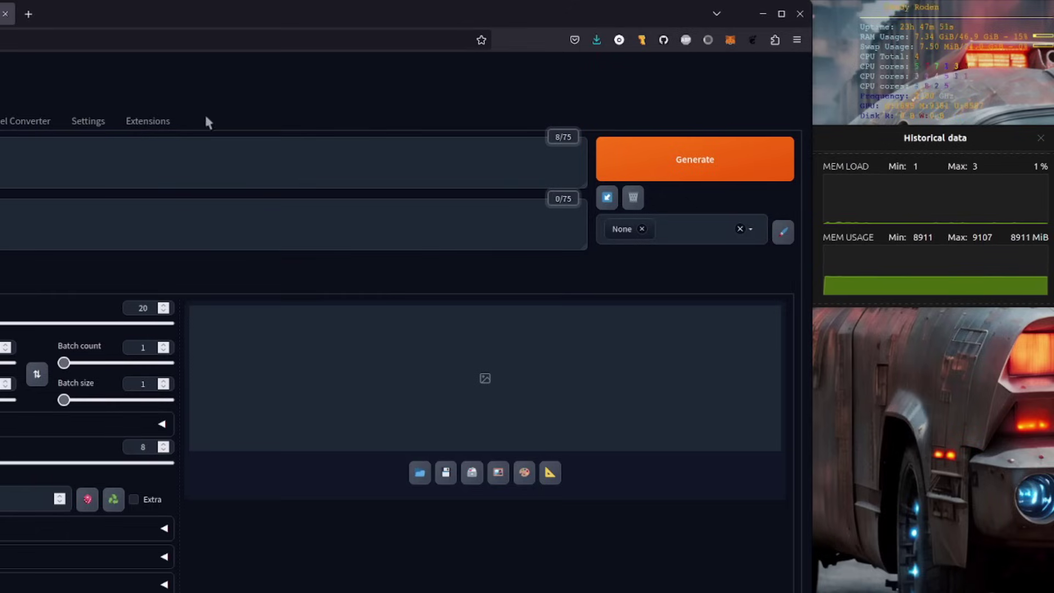
- Generate two images from the prompt 'A cool photo of a cute rodent'
click(670, 159)
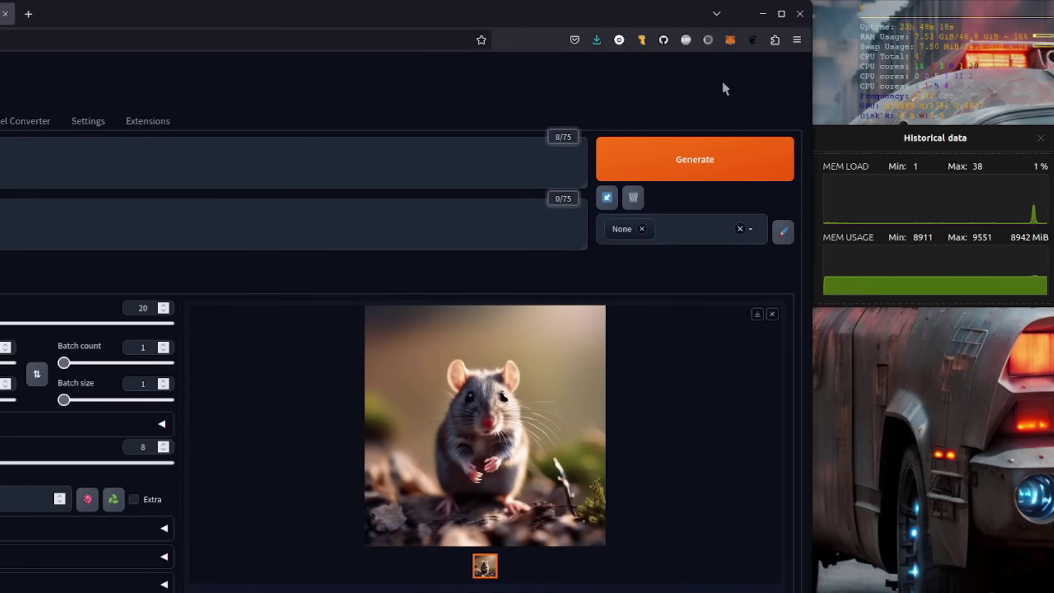
click(727, 158)
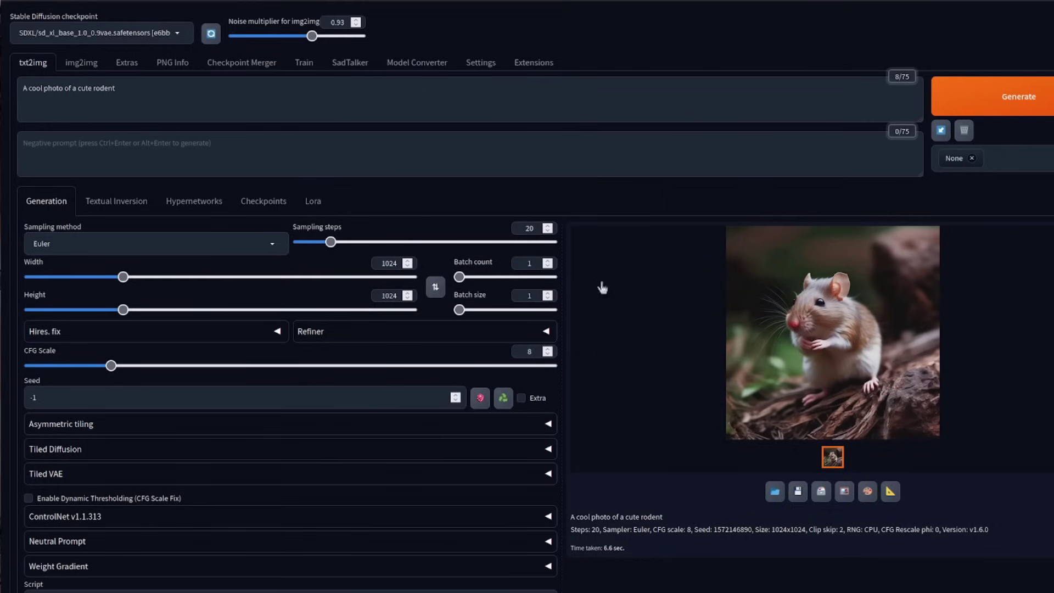
- Enable the refiner switching at 0.8 and generate a rodent image with it
click(529, 335)
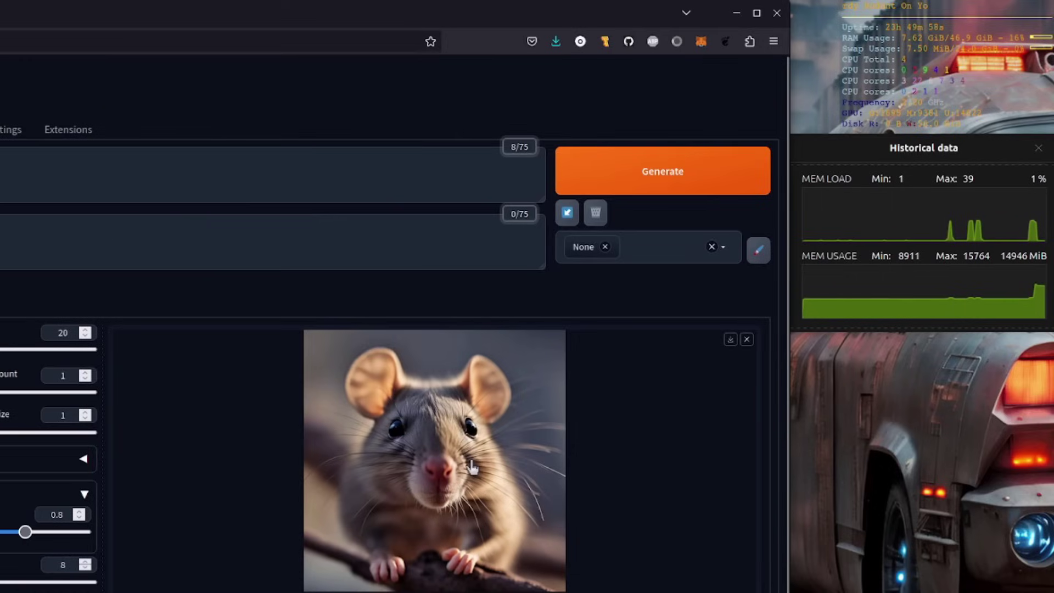
click(673, 177)
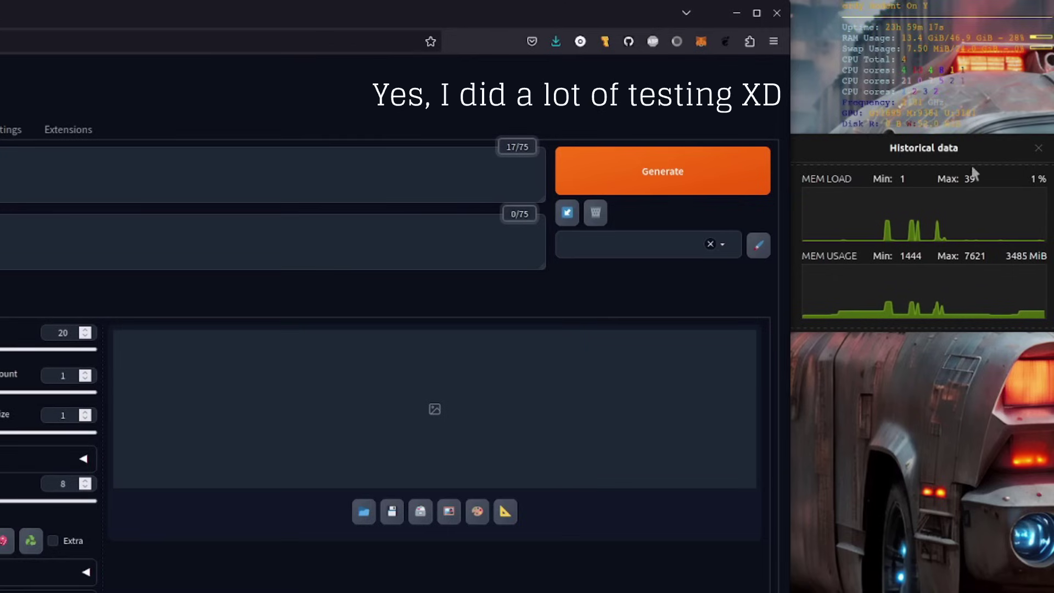
- Generate two paintings of a rodent driving a vintage car down a city street
click(717, 170)
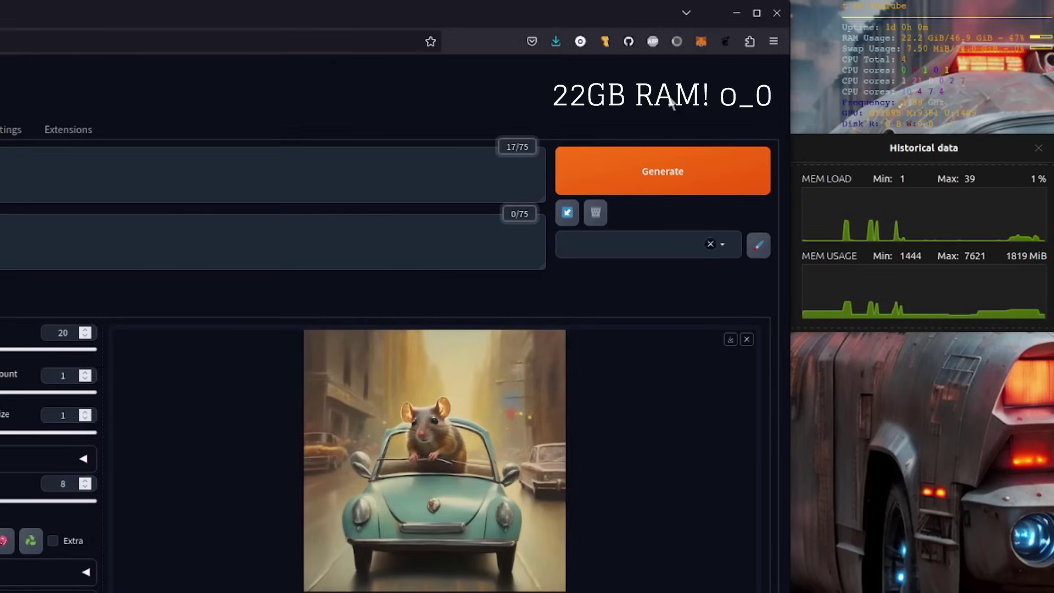
click(674, 165)
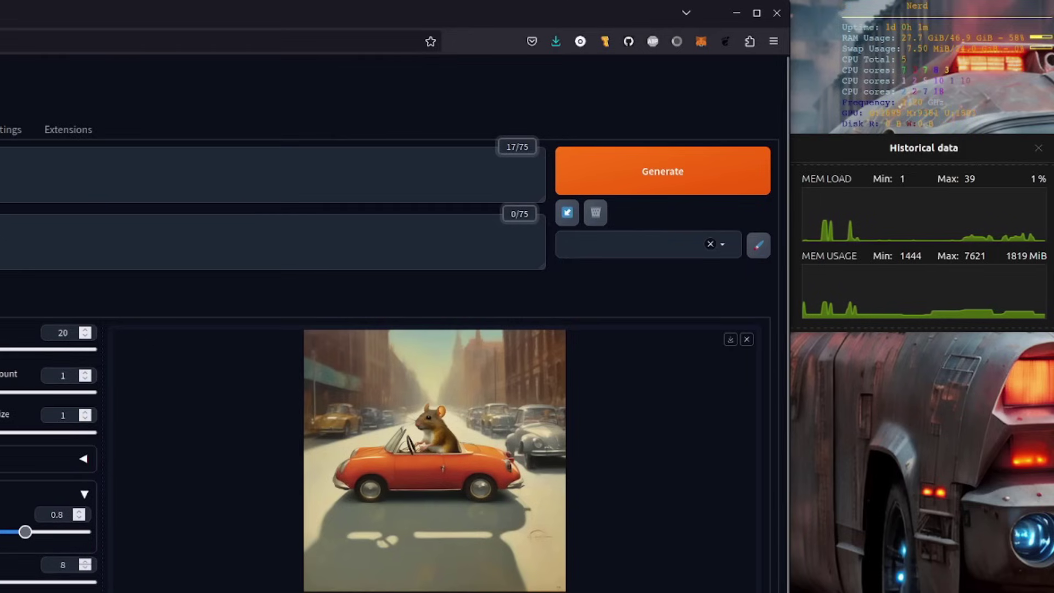
- Generate one more painting of a rodent driving a 1960s car
click(708, 168)
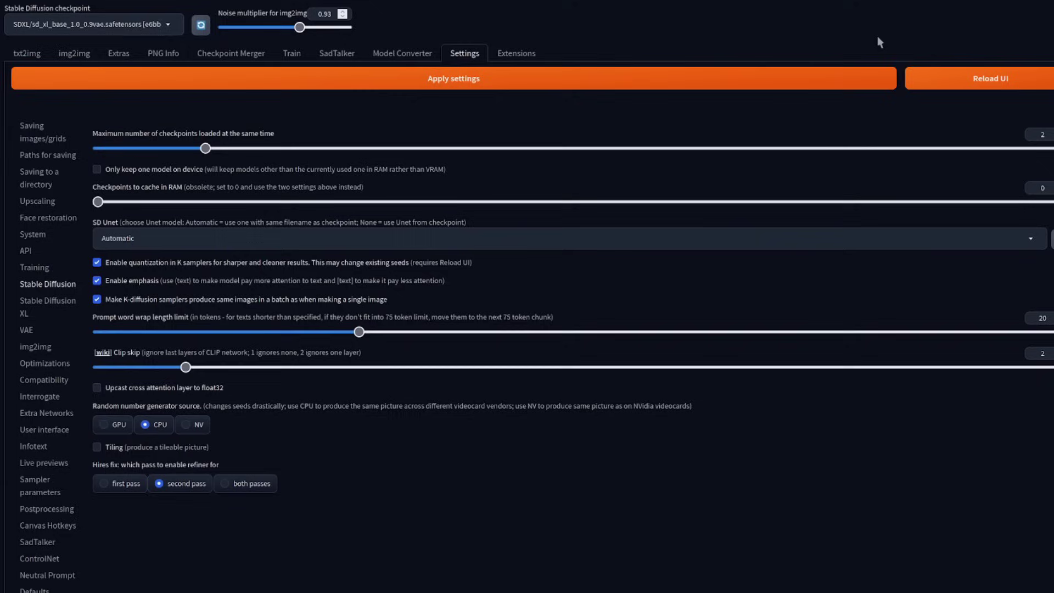
- Allow 2 checkpoints loaded at once and paste the prompt 'A perfect sketch of a rodent wearing a hat'
click(188, 151)
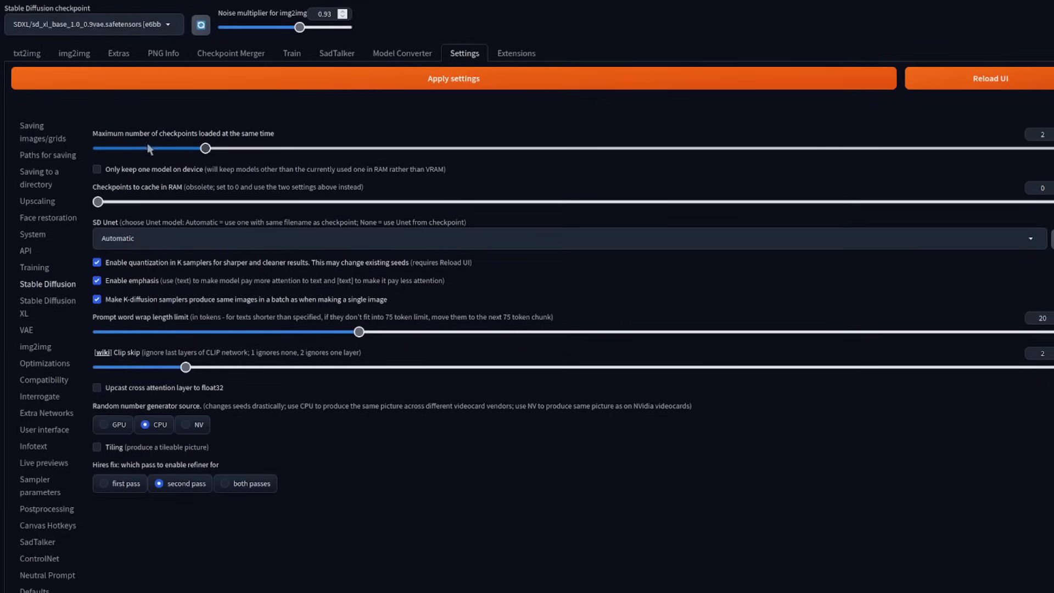
click(37, 55)
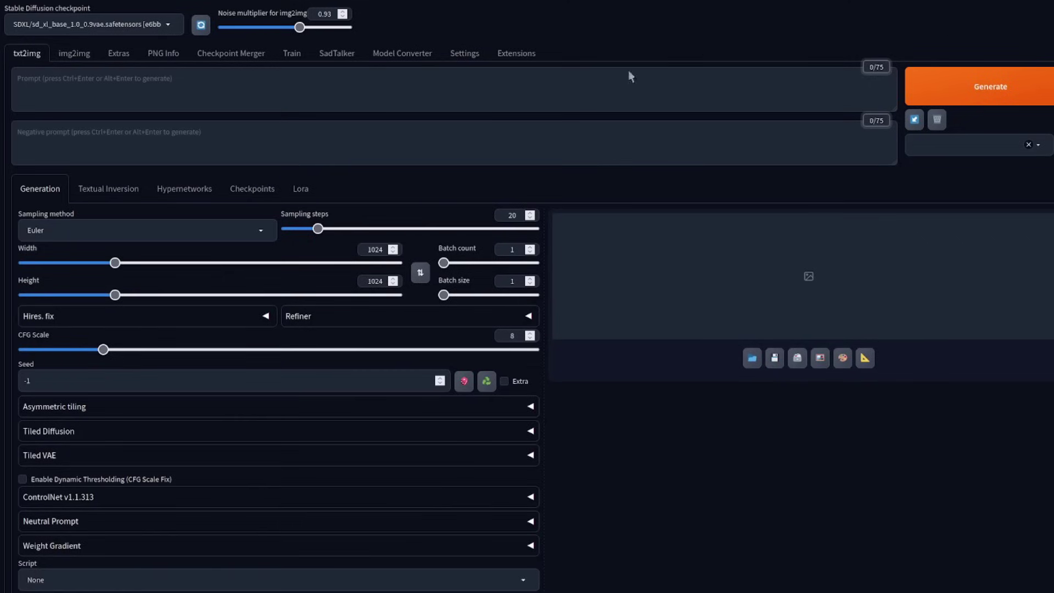
click(573, 94)
key(ctrl+v)
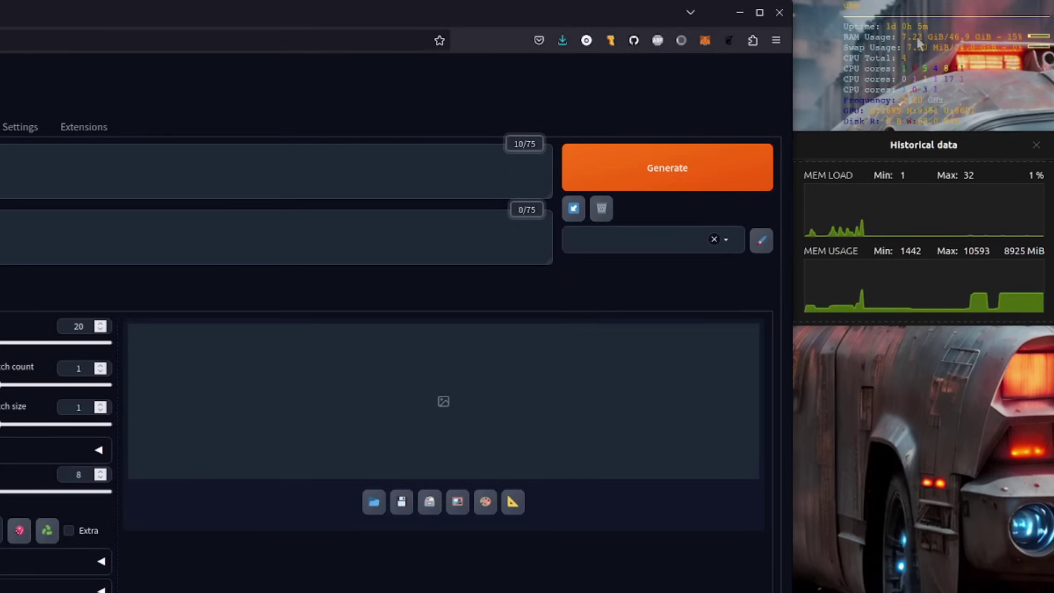
- Render two hat-wearing rodent sketches, then two more with the refiner switching at 0.8
click(690, 172)
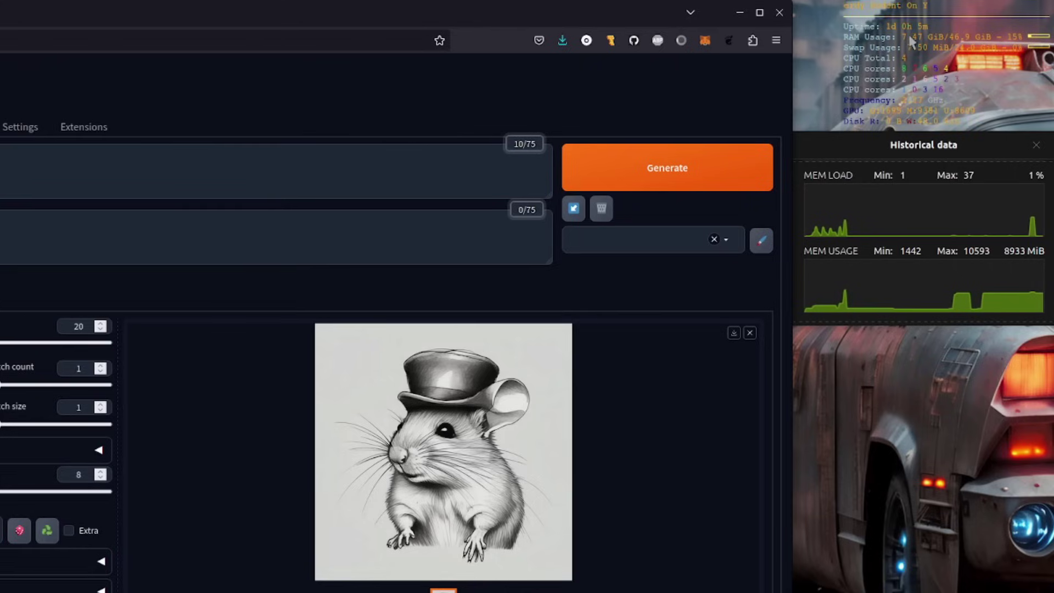
click(680, 178)
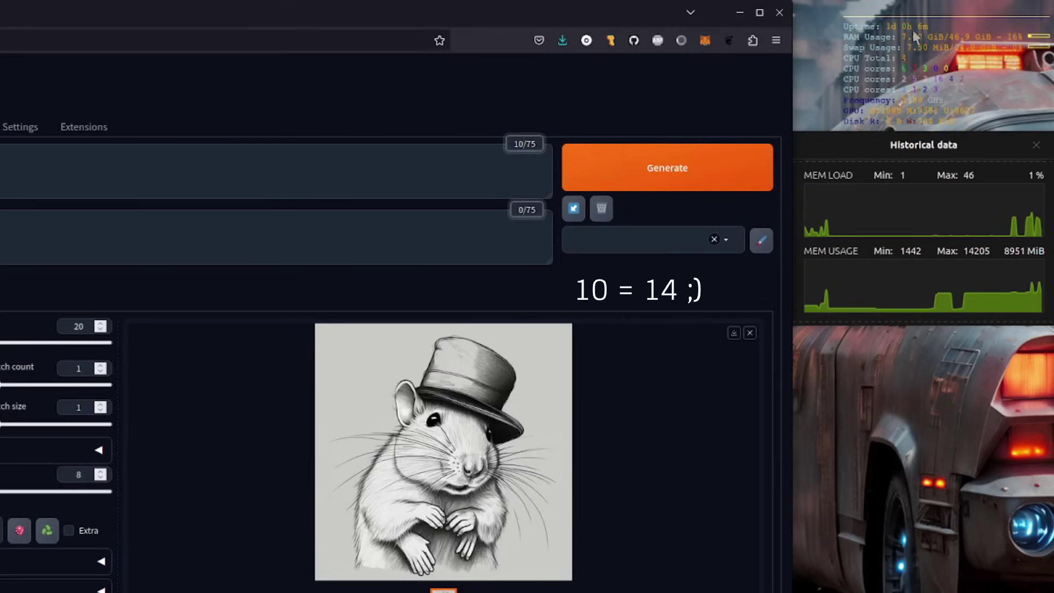
click(85, 455)
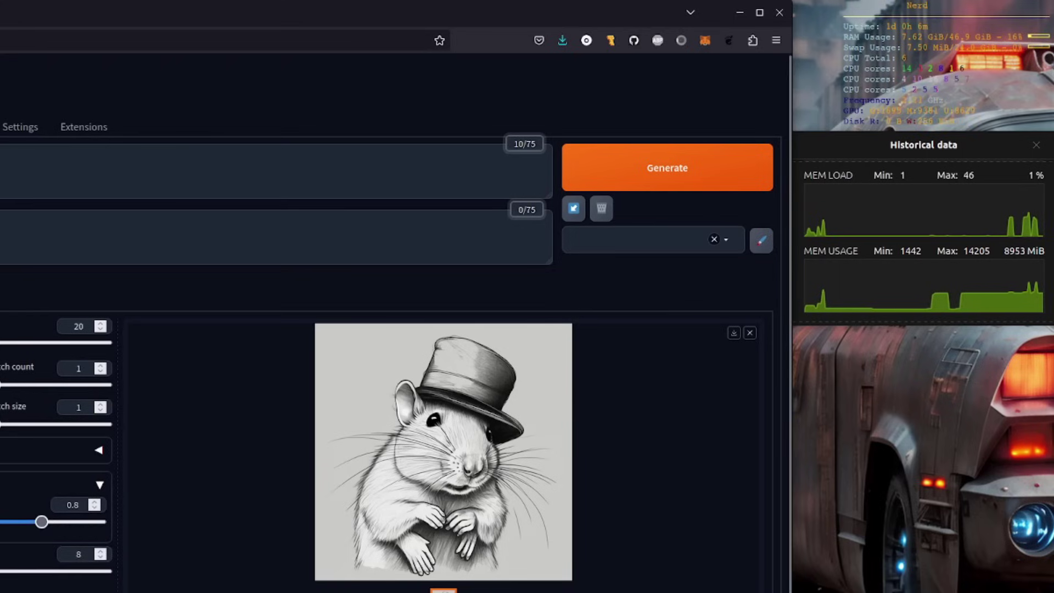
click(665, 174)
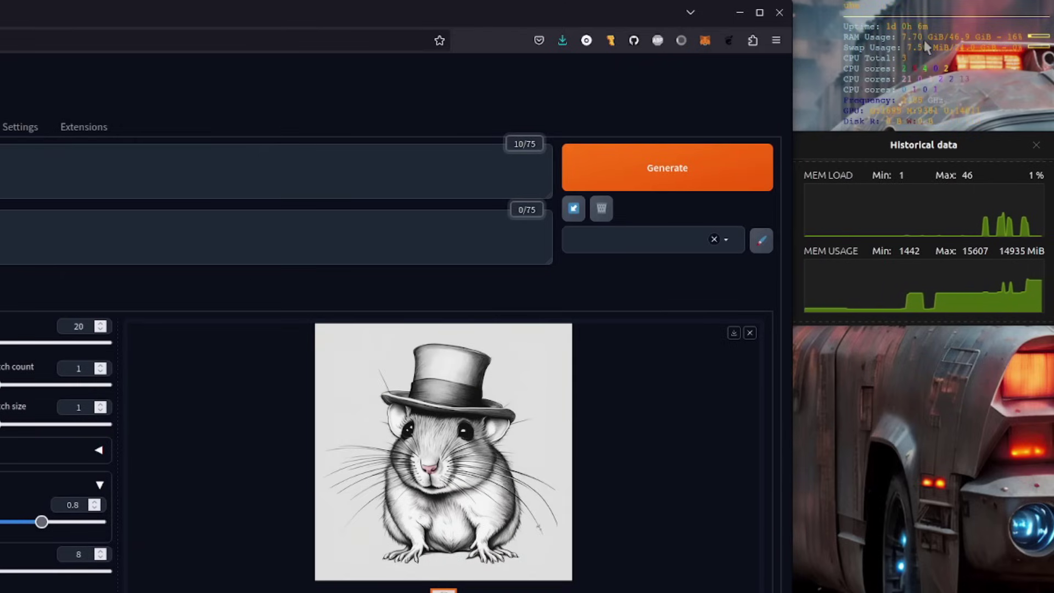
click(701, 164)
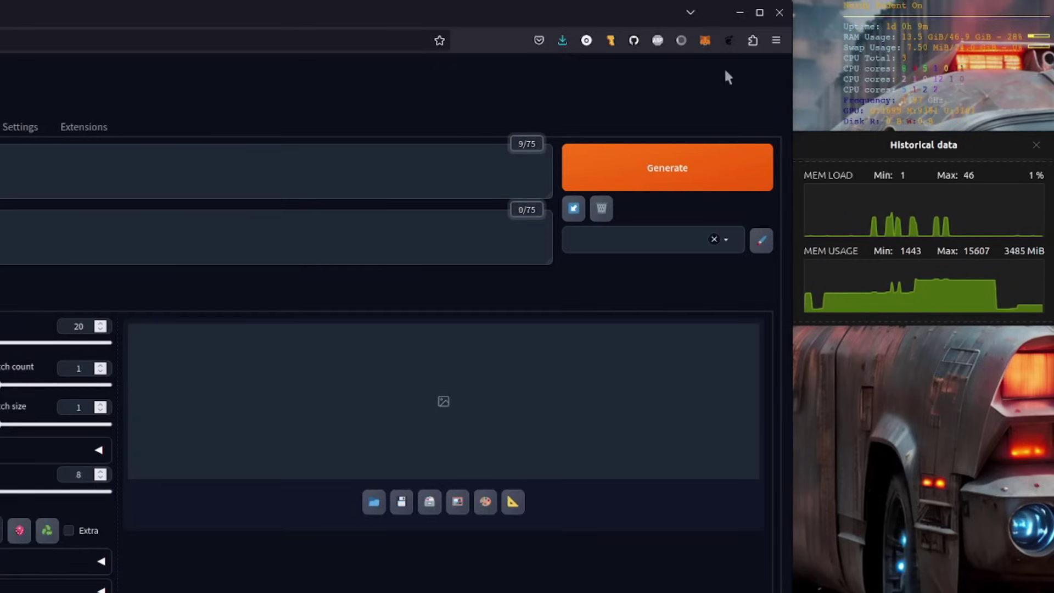
- Generate three images of a jacketed rat in front of graffiti walls
click(712, 165)
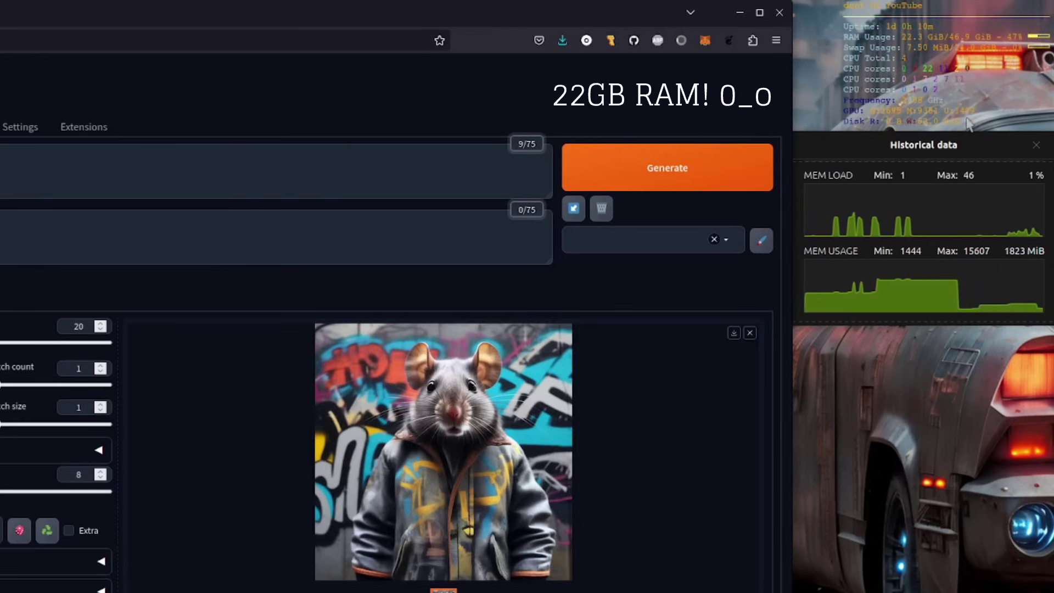
click(700, 173)
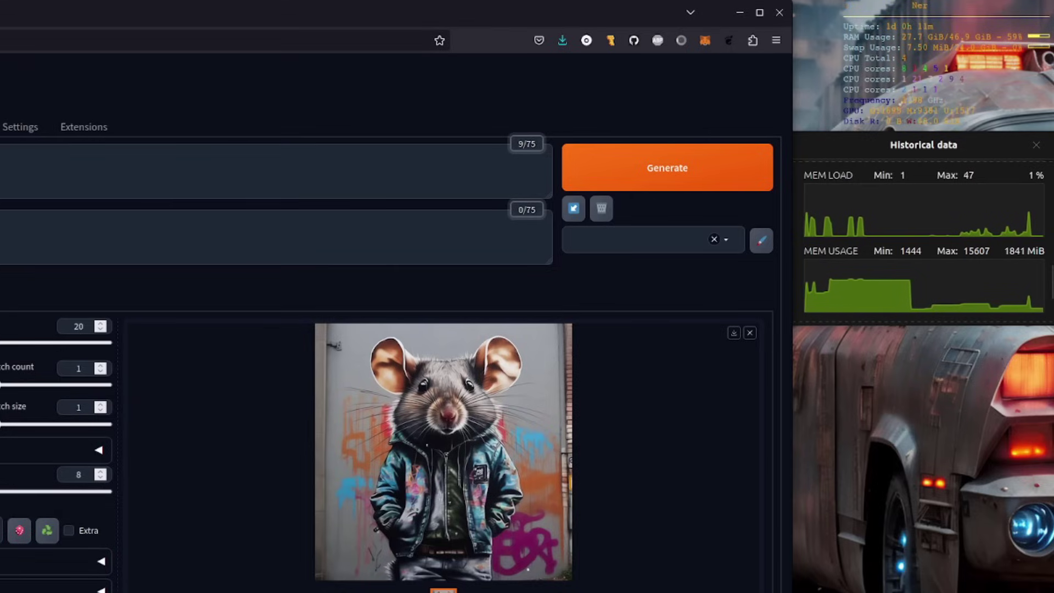
click(710, 171)
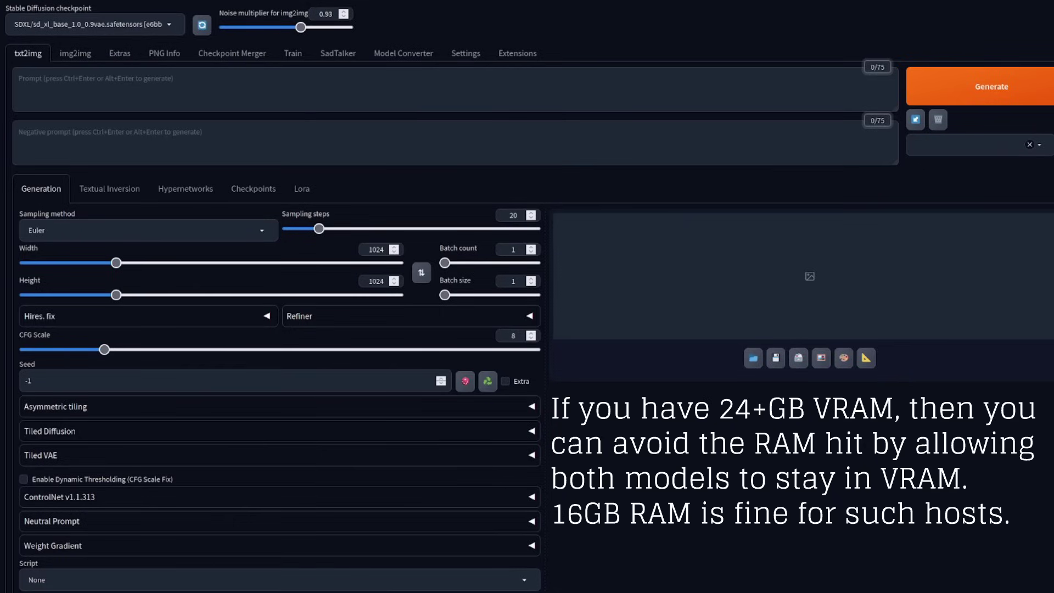
- Check the Stable Diffusion settings section, then go back to the txt2img page
click(466, 59)
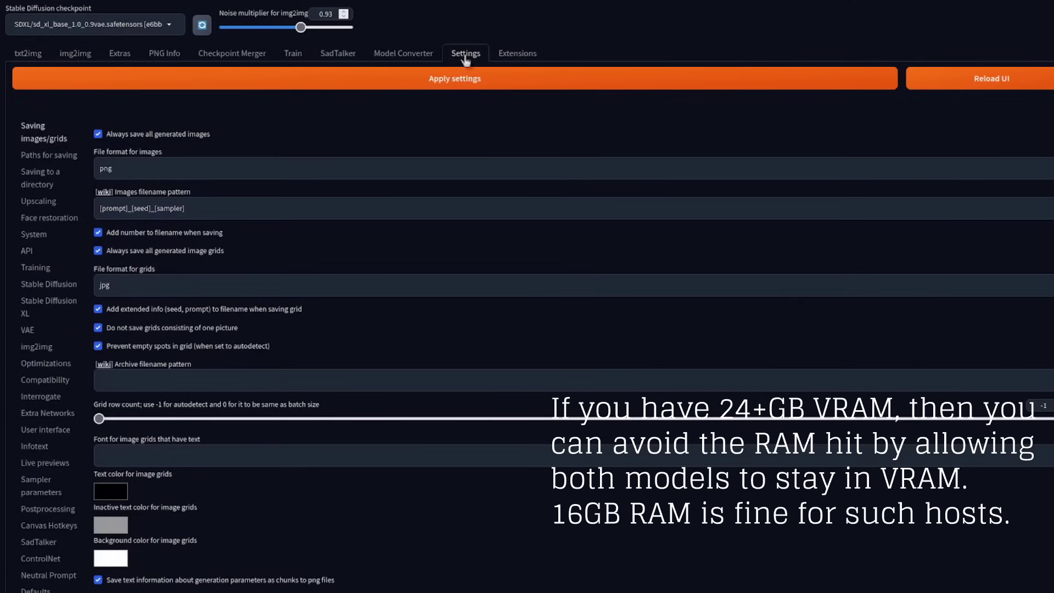
click(65, 284)
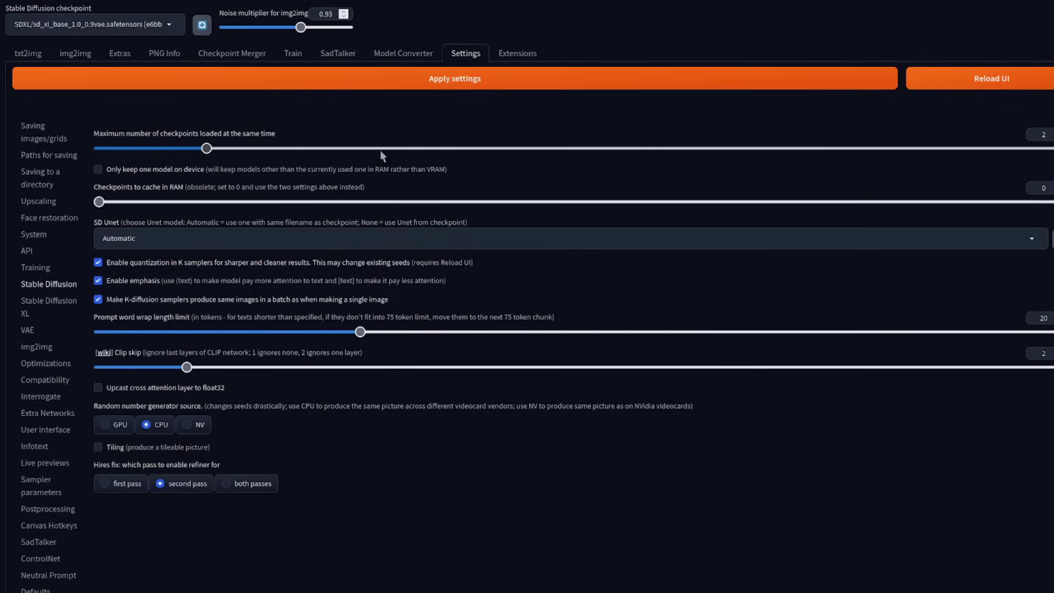
click(28, 54)
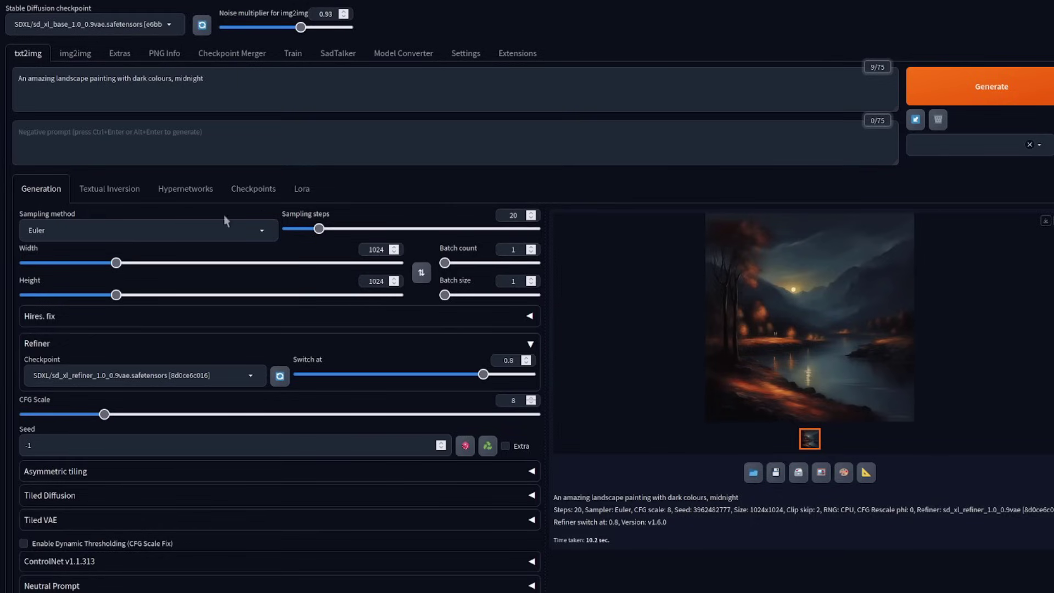
- Inspect the moonlit river valley painting full size, then return to the prompt box
click(820, 290)
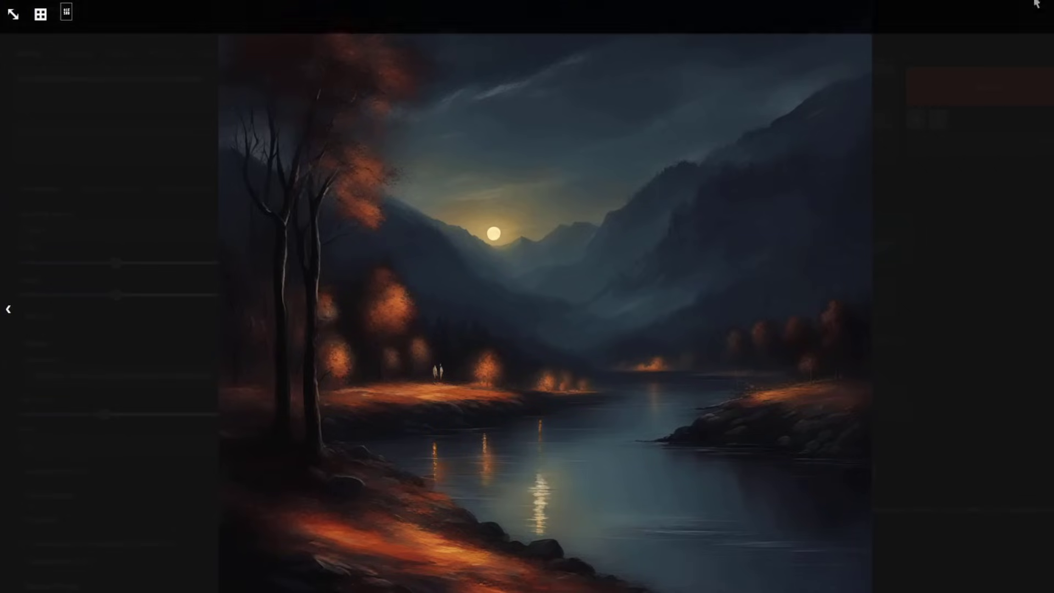
click(288, 127)
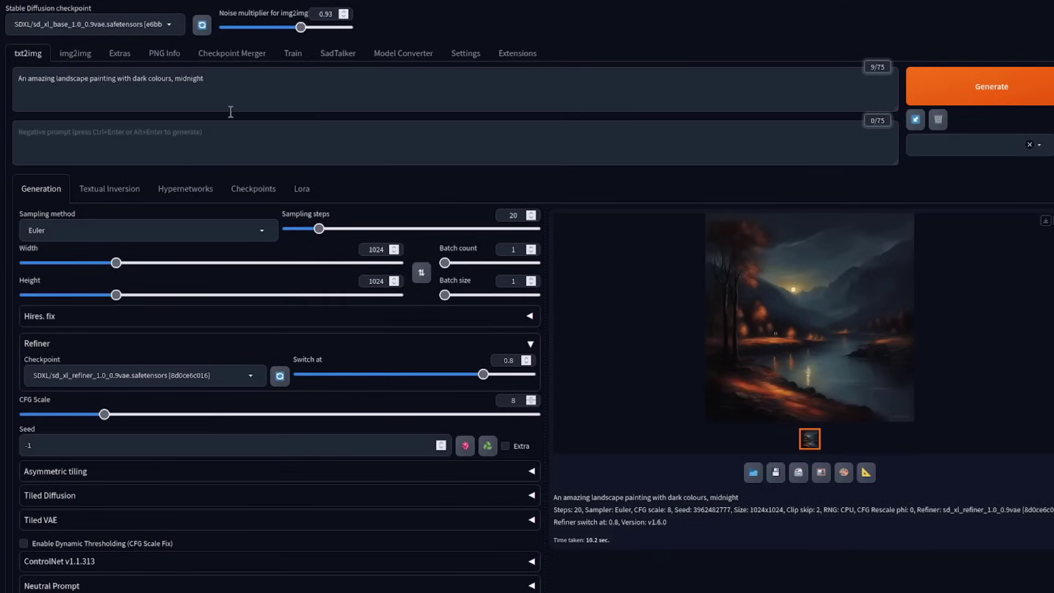
click(223, 97)
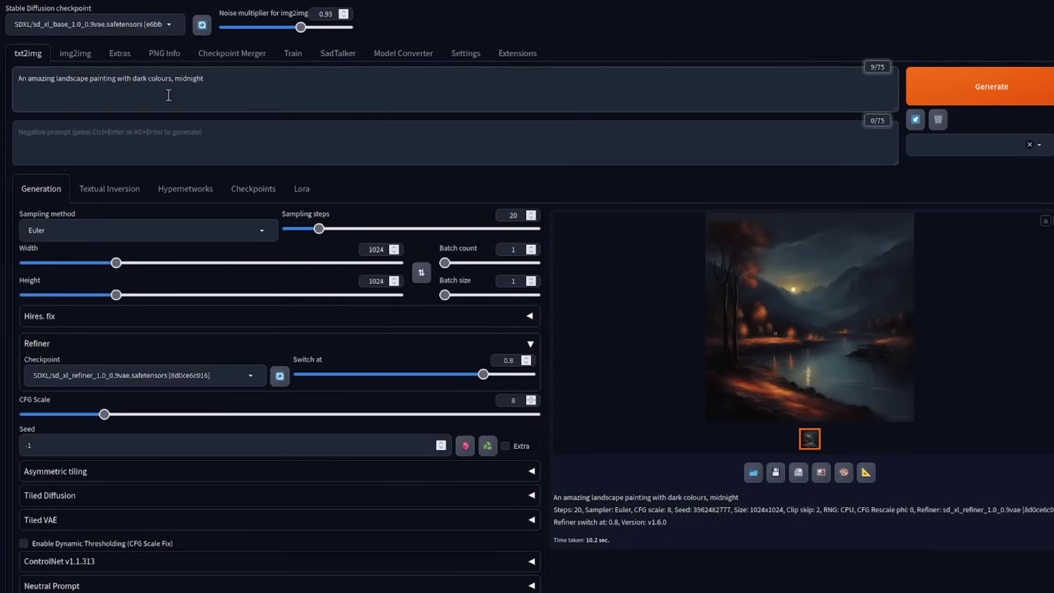